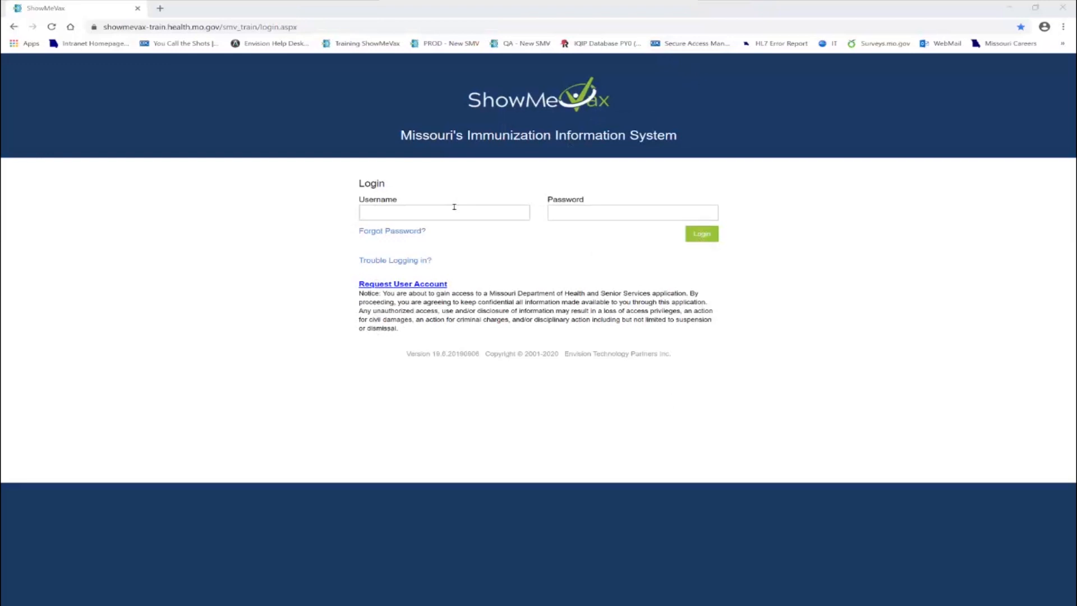
# Log in to the immunization system with the account's username and password
pyautogui.click(450, 211)
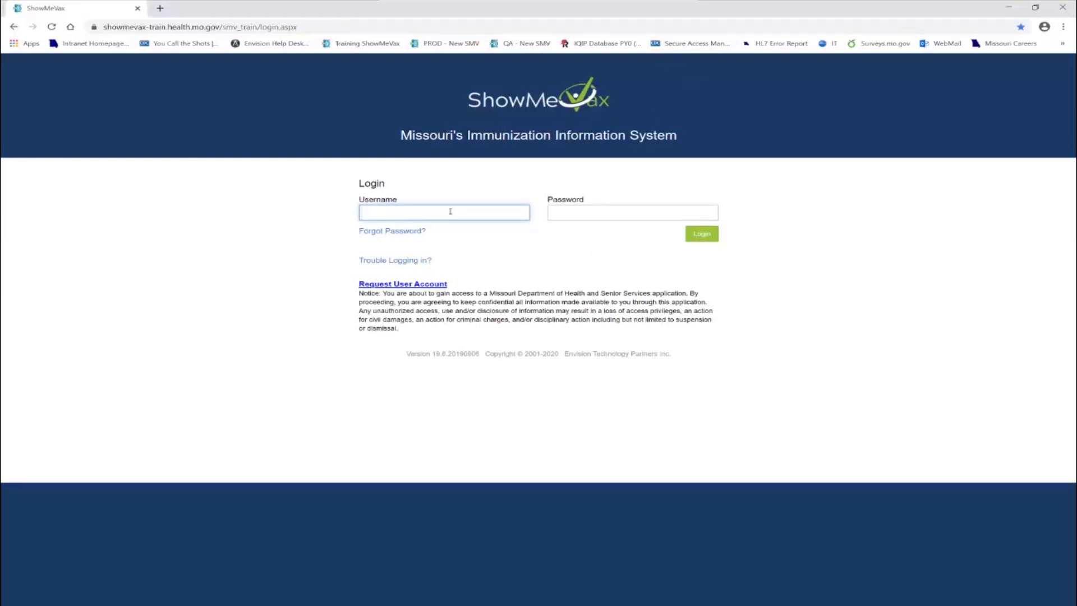
pyautogui.write('MOUSEM')
pyautogui.press('Tab')
pyautogui.write('••••••••')
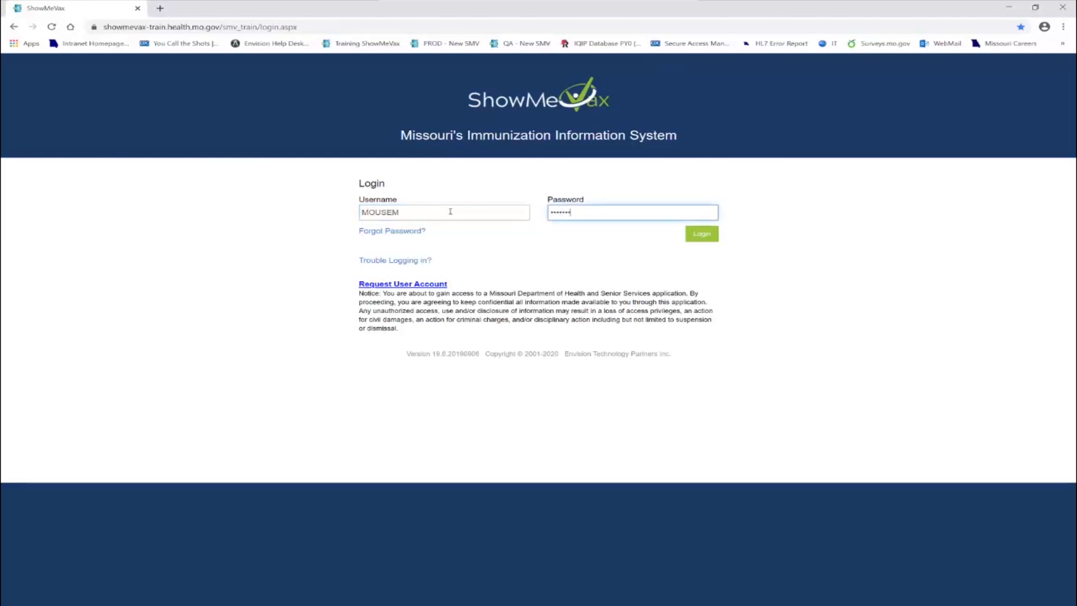
pyautogui.write('•••')
pyautogui.press('Return')
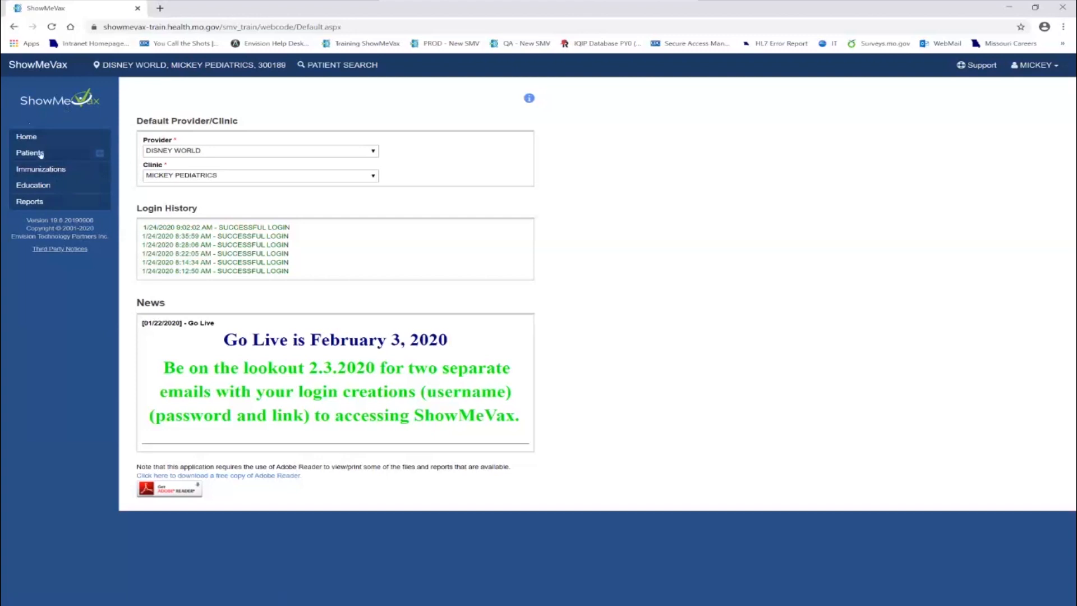
pyautogui.click(100, 155)
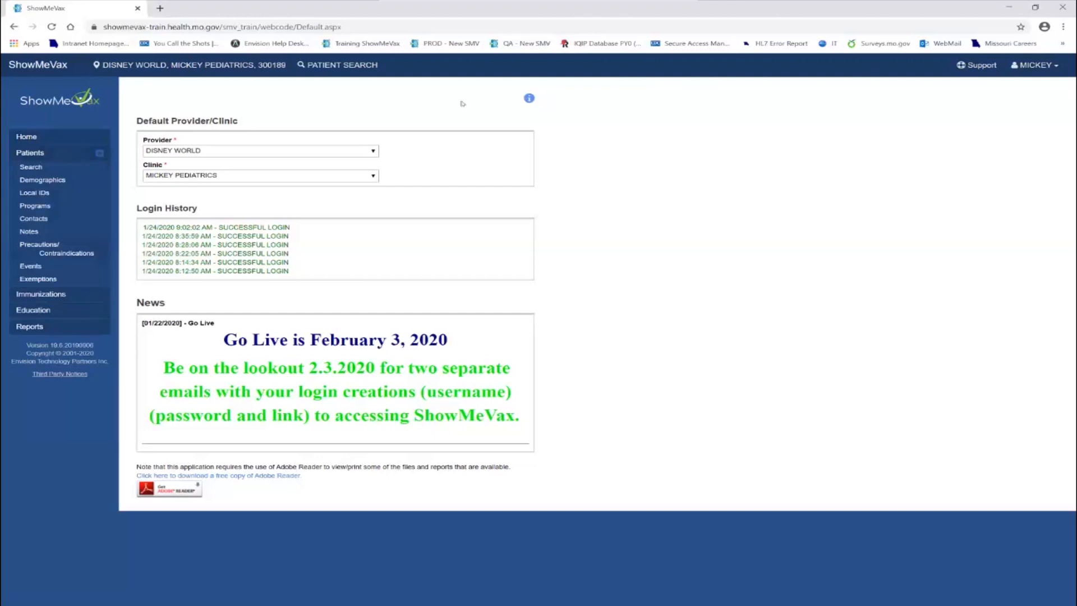
pyautogui.click(1054, 67)
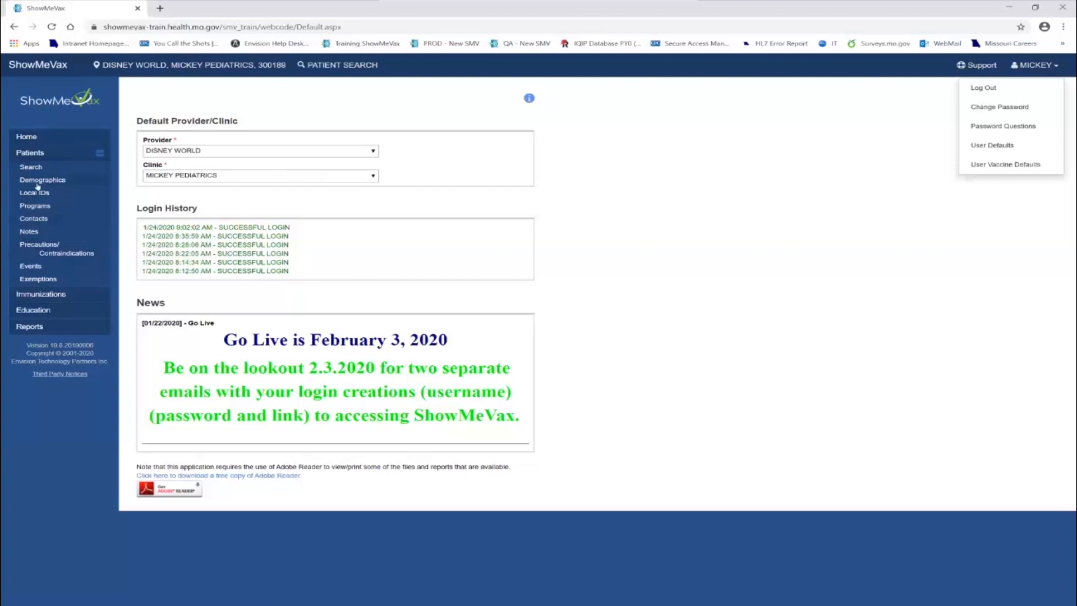
pyautogui.click(100, 154)
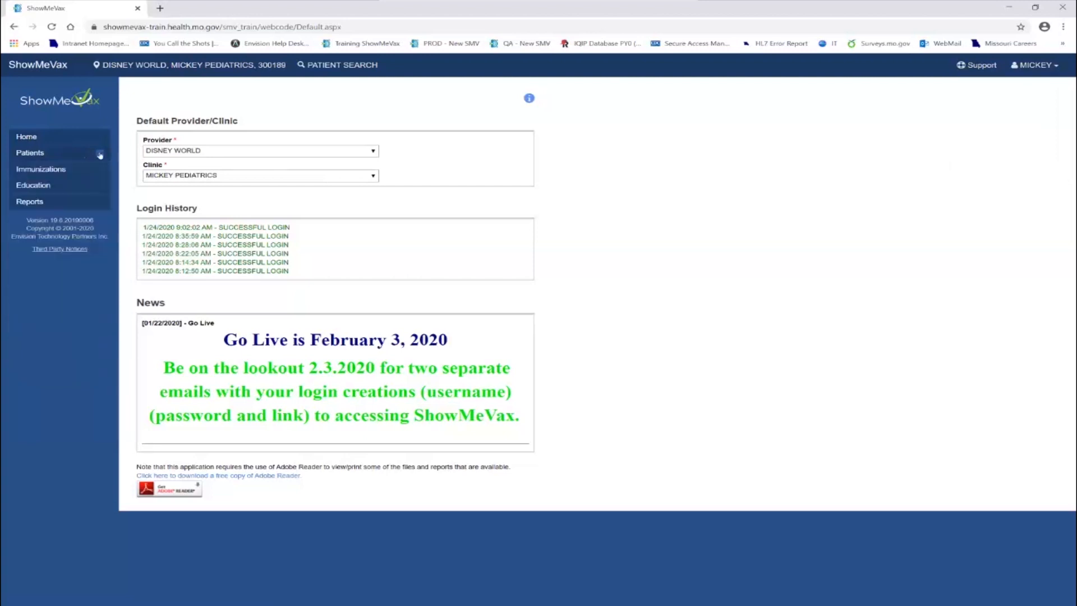
# Search the patient records by the patient's last name and first name with gender FEMALE
pyautogui.click(99, 154)
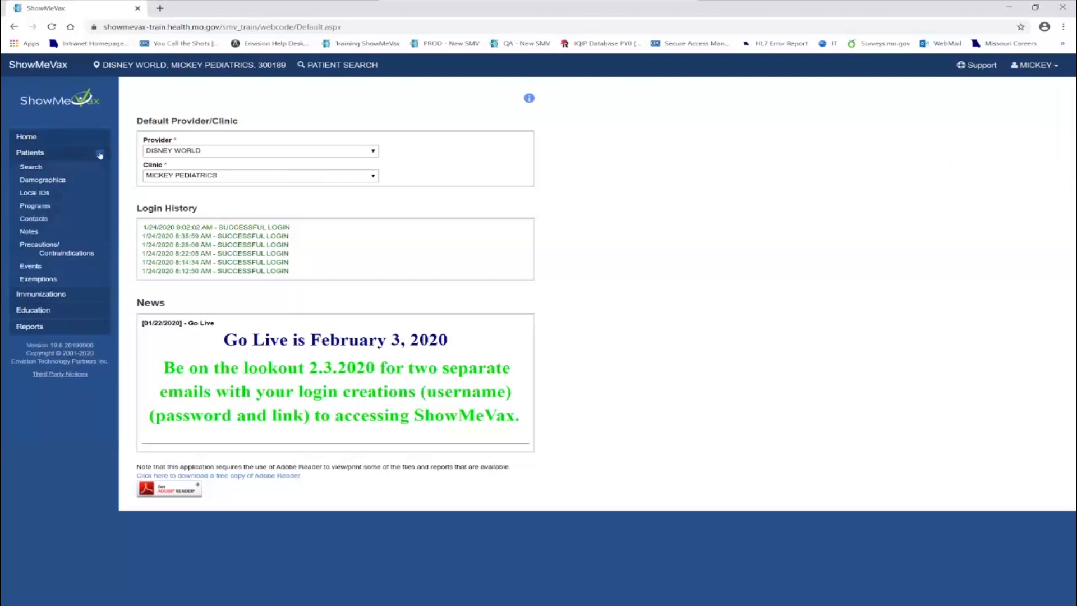
pyautogui.click(31, 167)
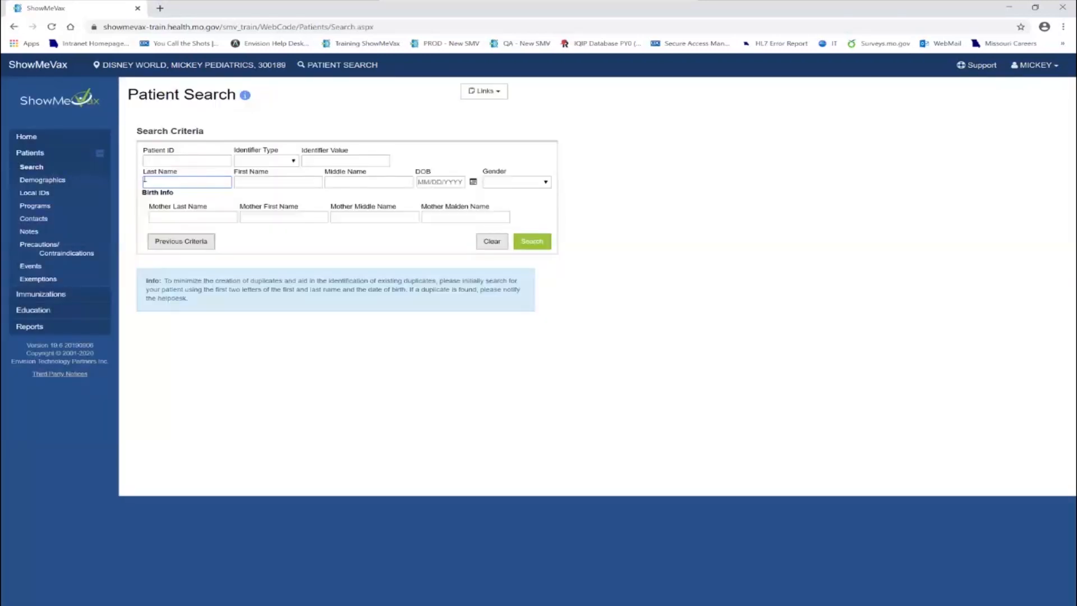
pyautogui.write('DUCK')
pyautogui.press('Tab')
pyautogui.write('A')
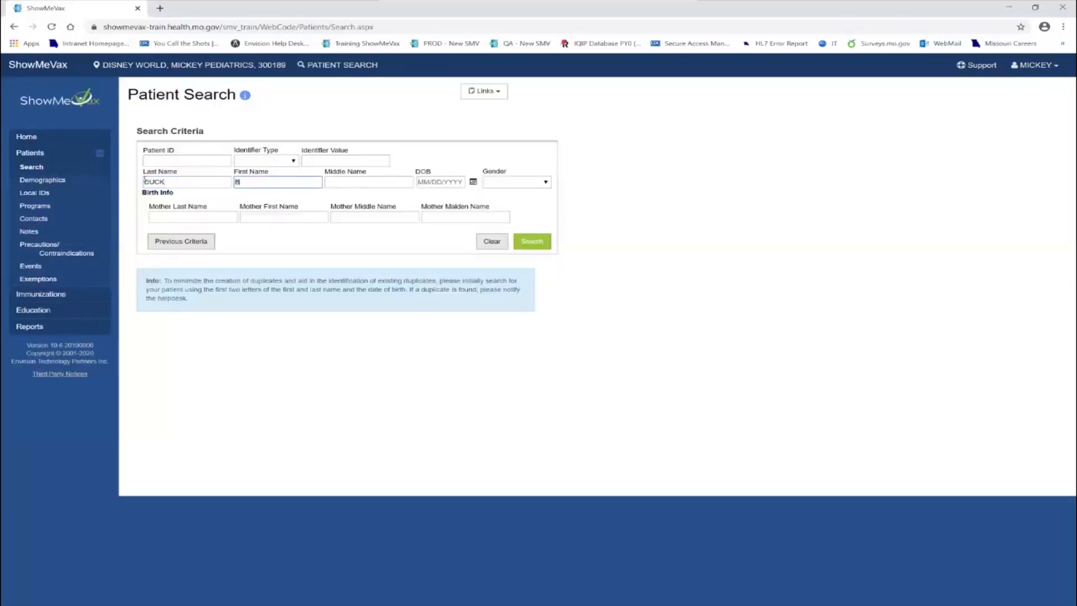
pyautogui.write('BBY')
pyautogui.press('Tab')
pyautogui.press('Tab')
pyautogui.press('Tab')
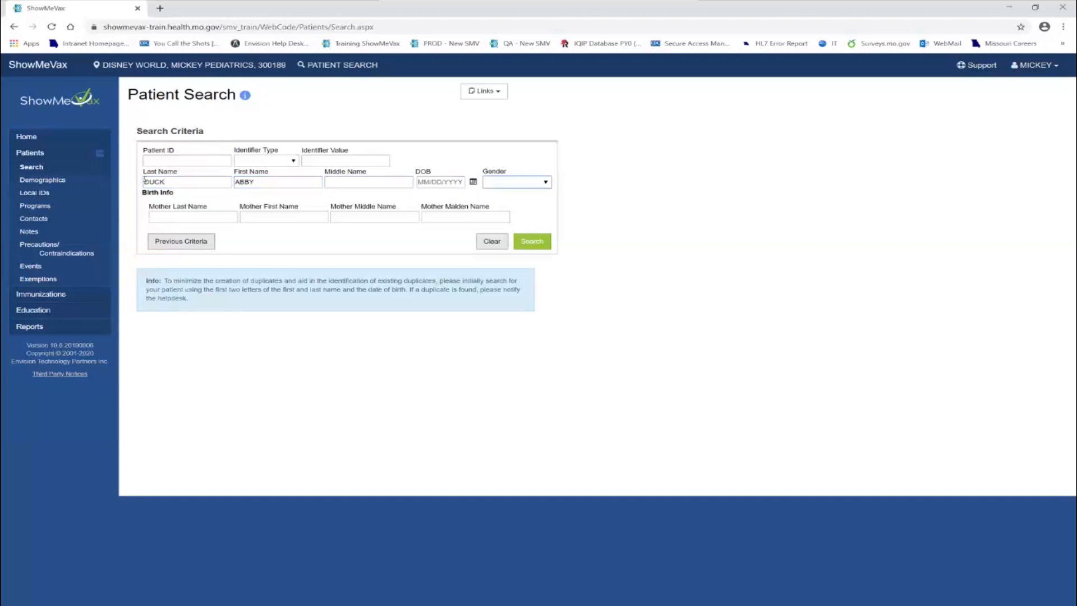
pyautogui.press('f')
pyautogui.click(531, 245)
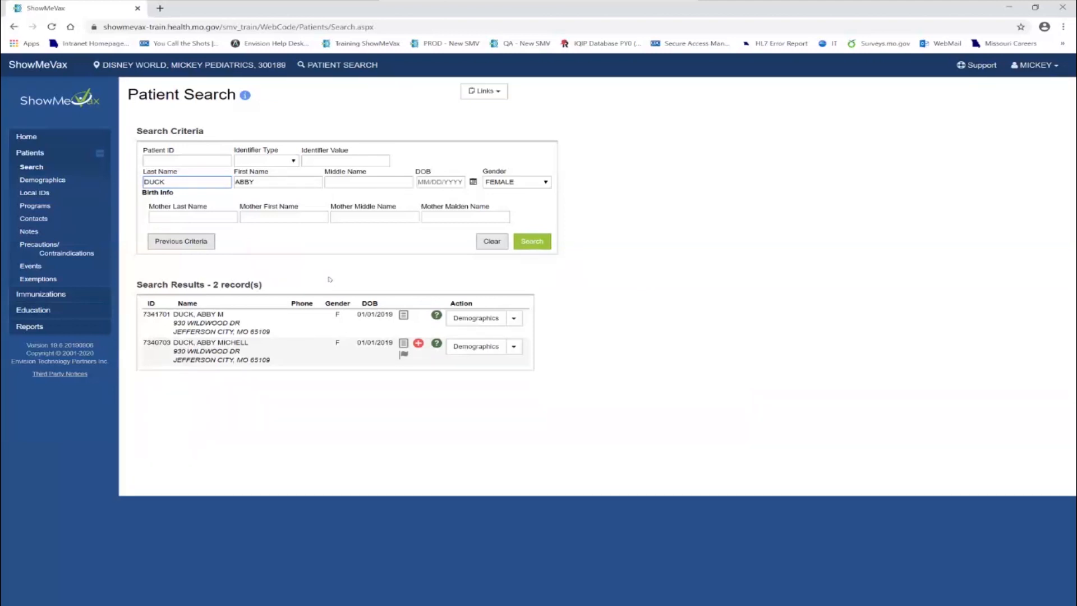
# Open the immunizations of the second patient in the search results and review the full vaccine history
pyautogui.moveTo(223, 324)
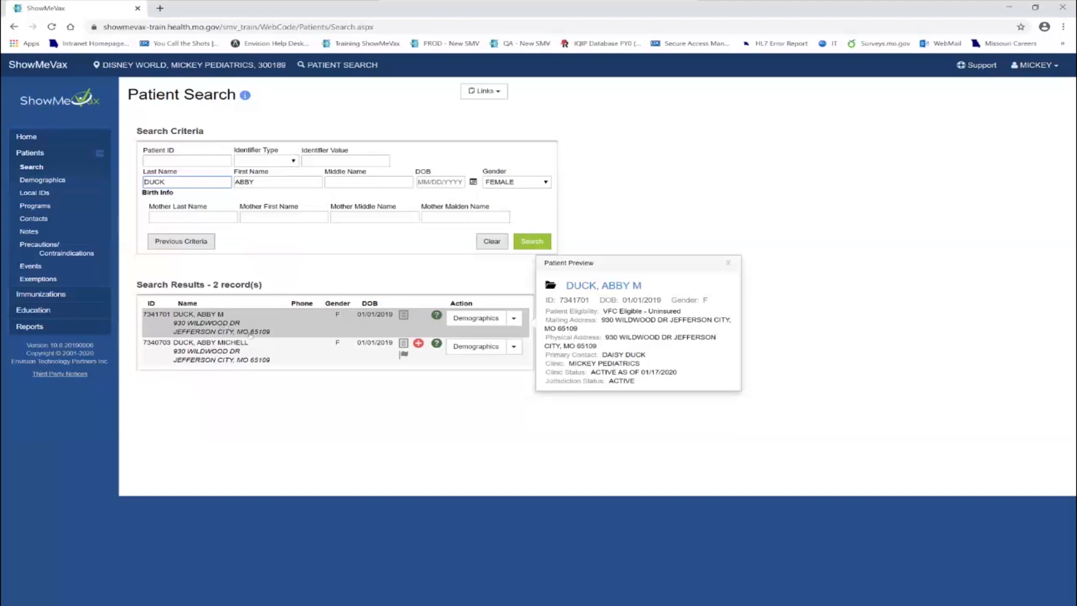
pyautogui.click(513, 347)
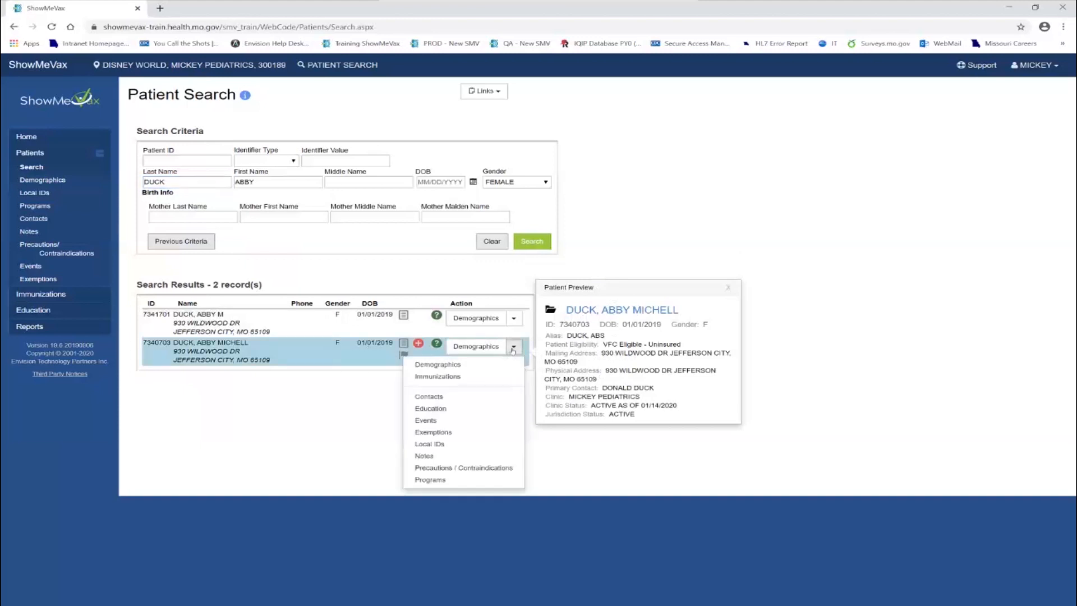
pyautogui.click(452, 378)
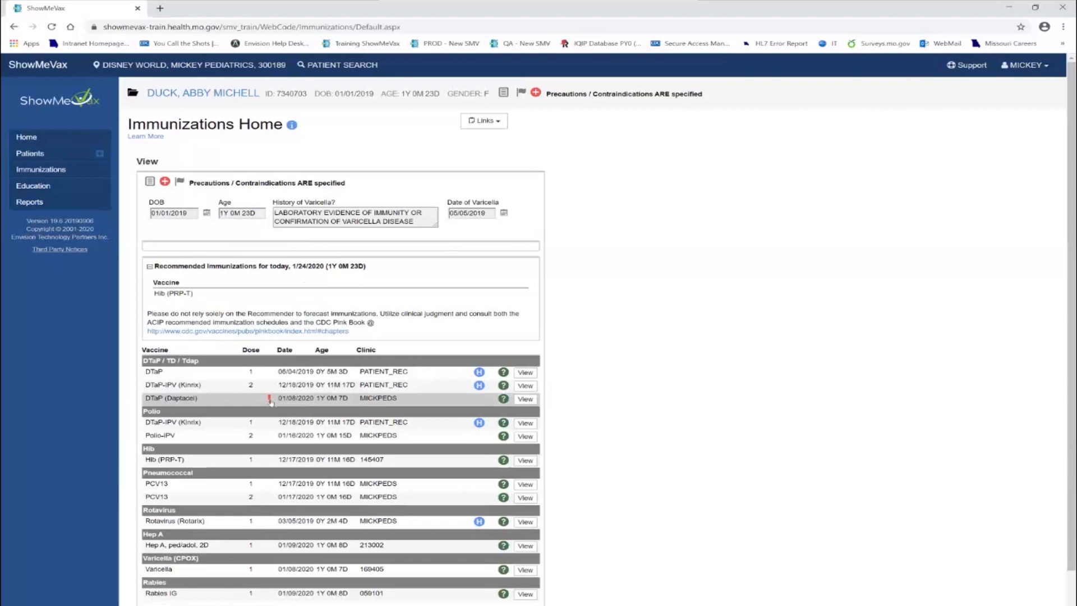
pyautogui.moveTo(270, 401)
pyautogui.scroll(-2, 302, 403)
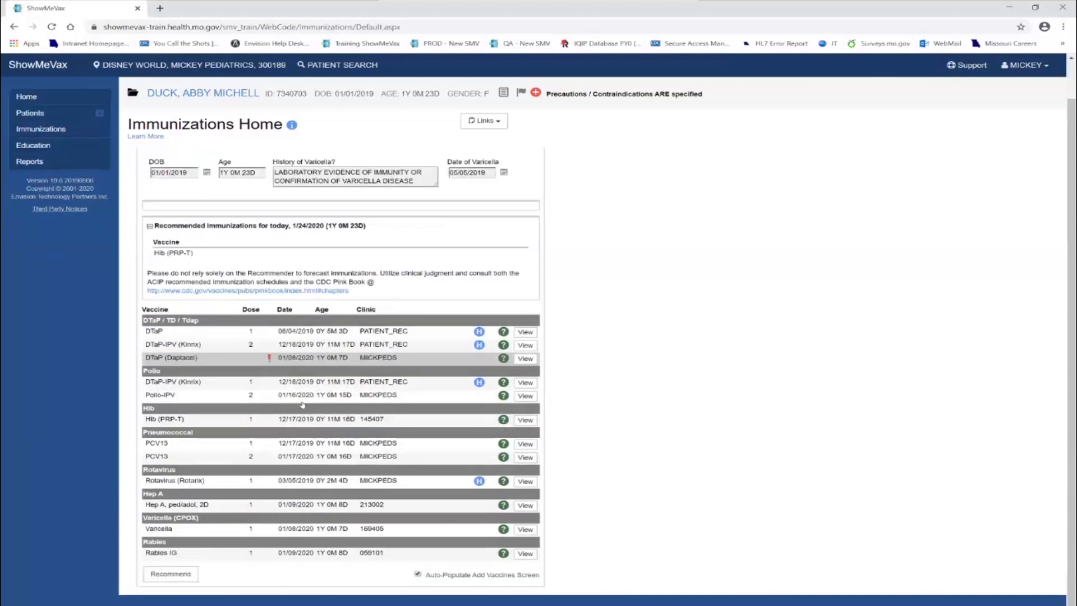
pyautogui.scroll(2, 302, 404)
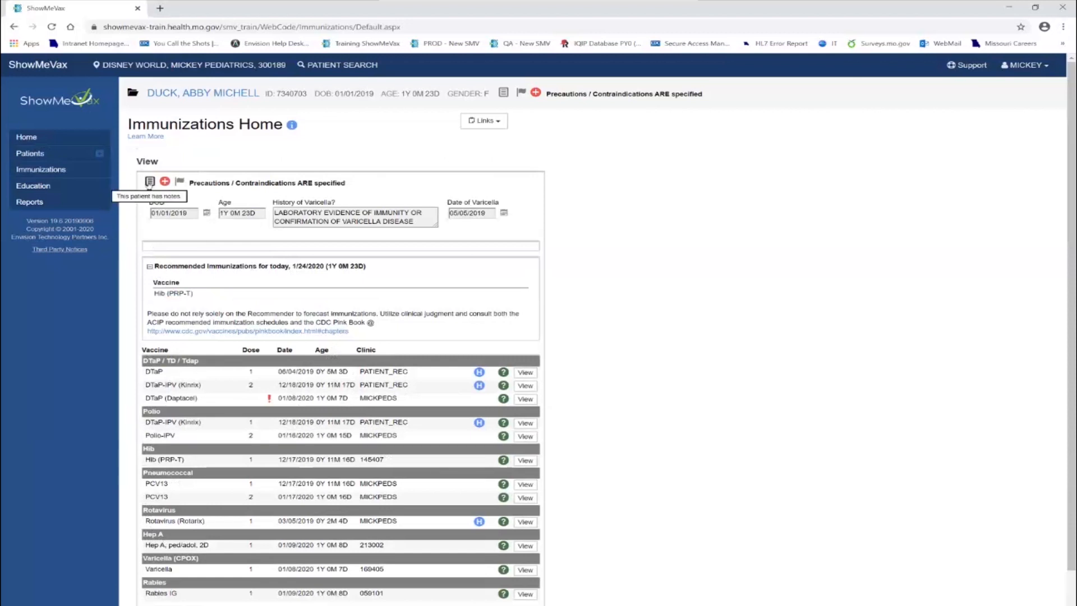
# Review the patient's notes, exemptions and precautions/contraindications
pyautogui.click(149, 181)
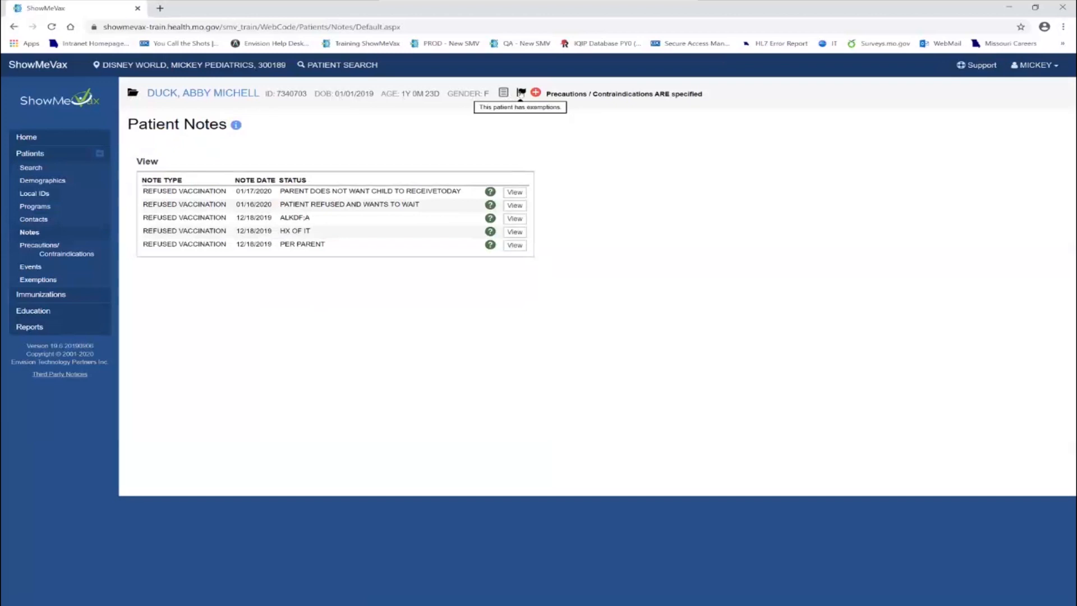
pyautogui.click(520, 92)
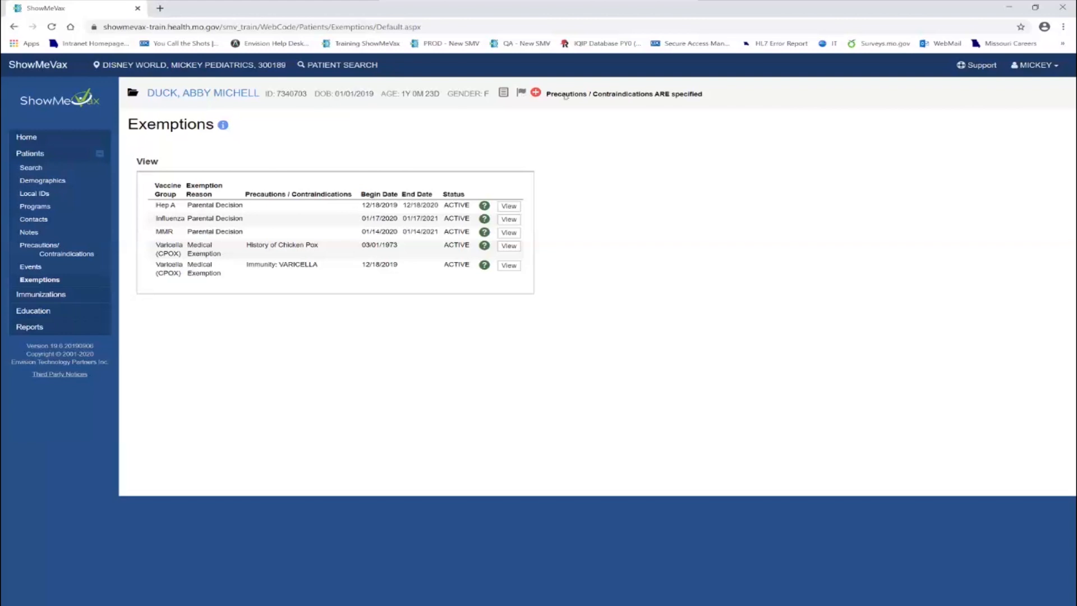
pyautogui.click(535, 93)
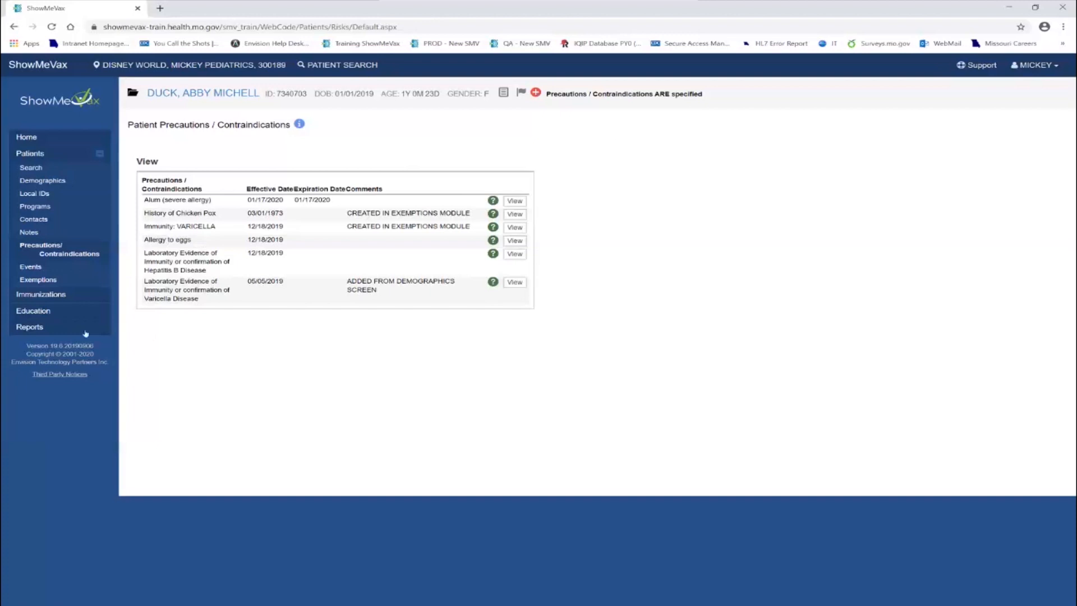
# View the patient's Official Immunization Record from Immunizations Home in a maximized window, and close it
pyautogui.click(49, 295)
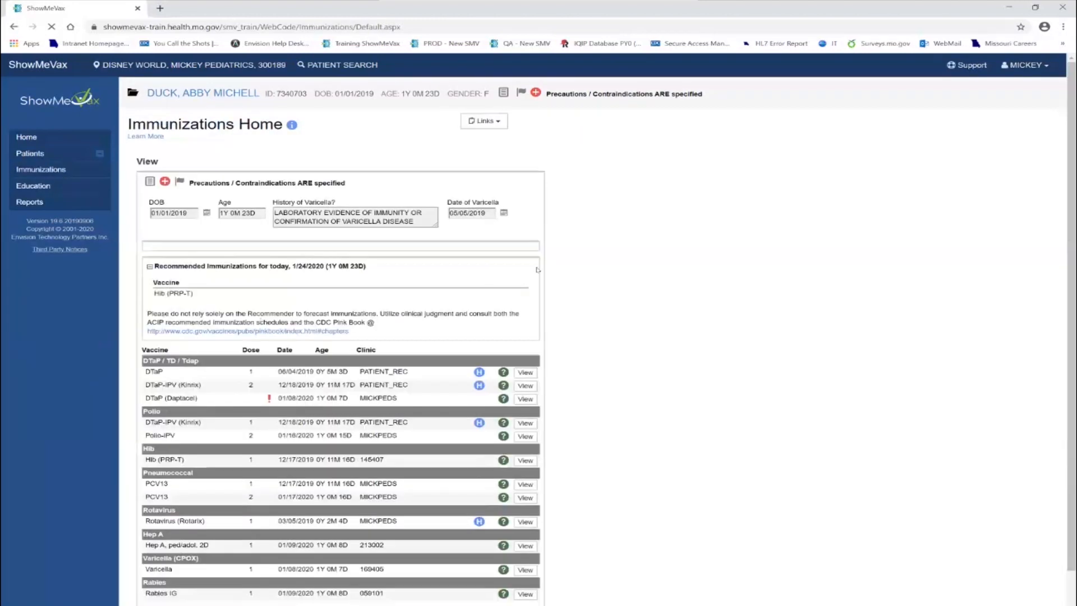
pyautogui.click(499, 122)
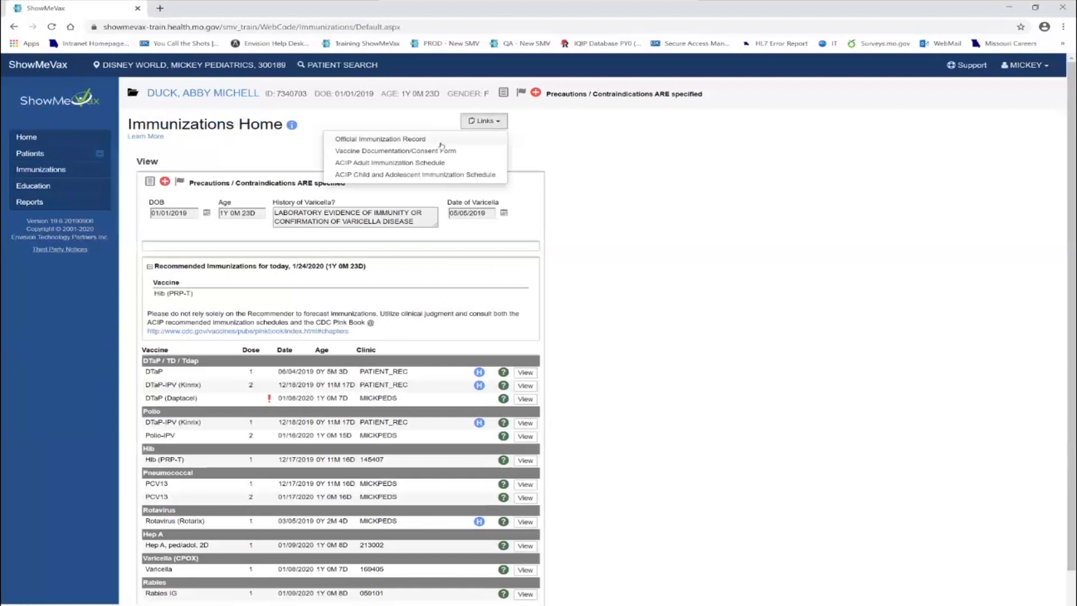
pyautogui.click(396, 142)
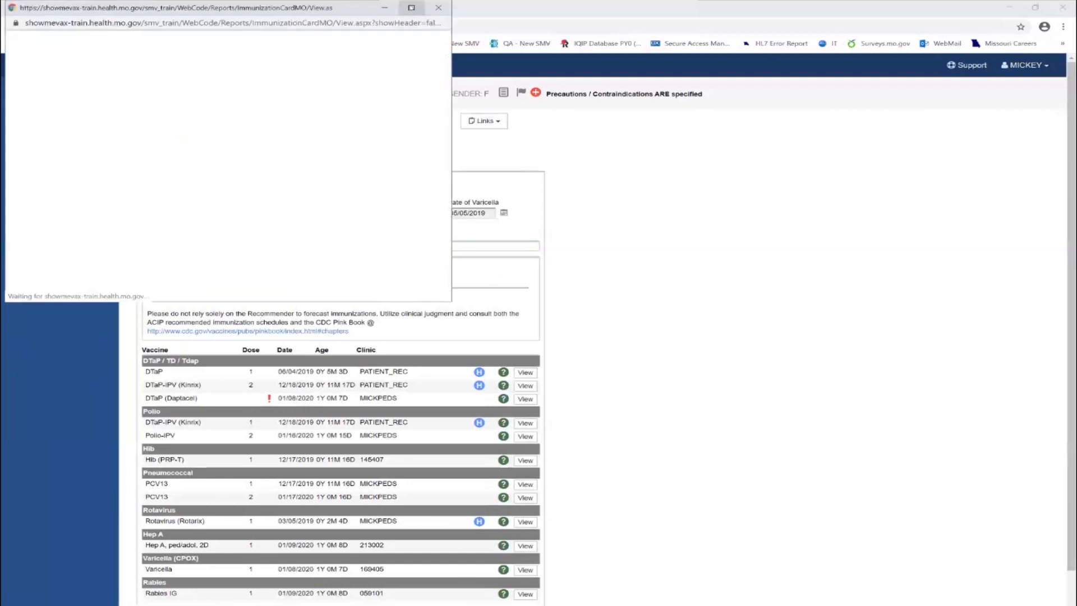
pyautogui.click(411, 7)
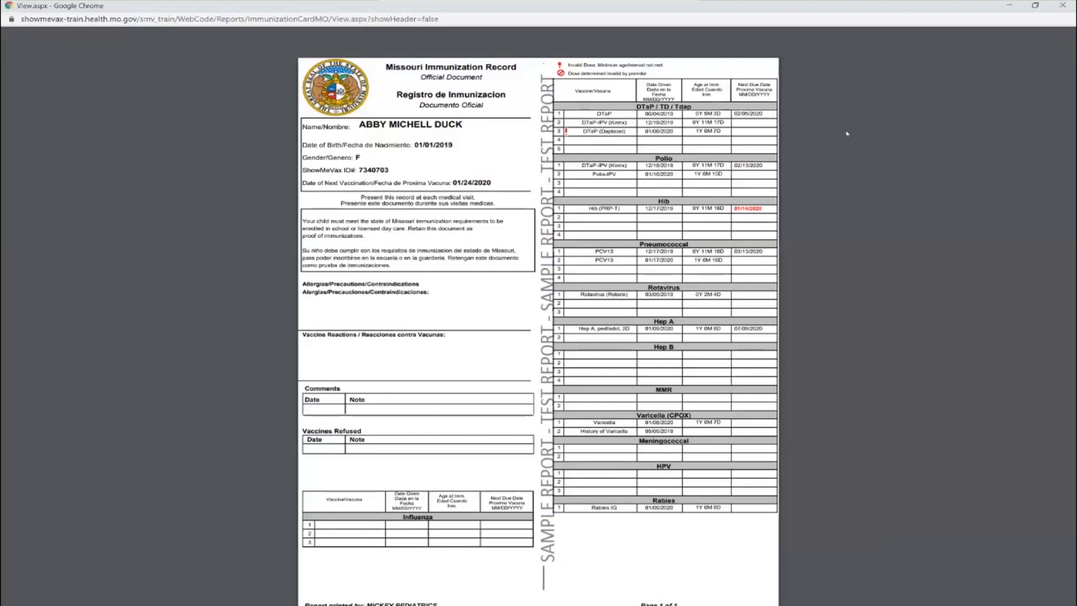
pyautogui.moveTo(1024, 45)
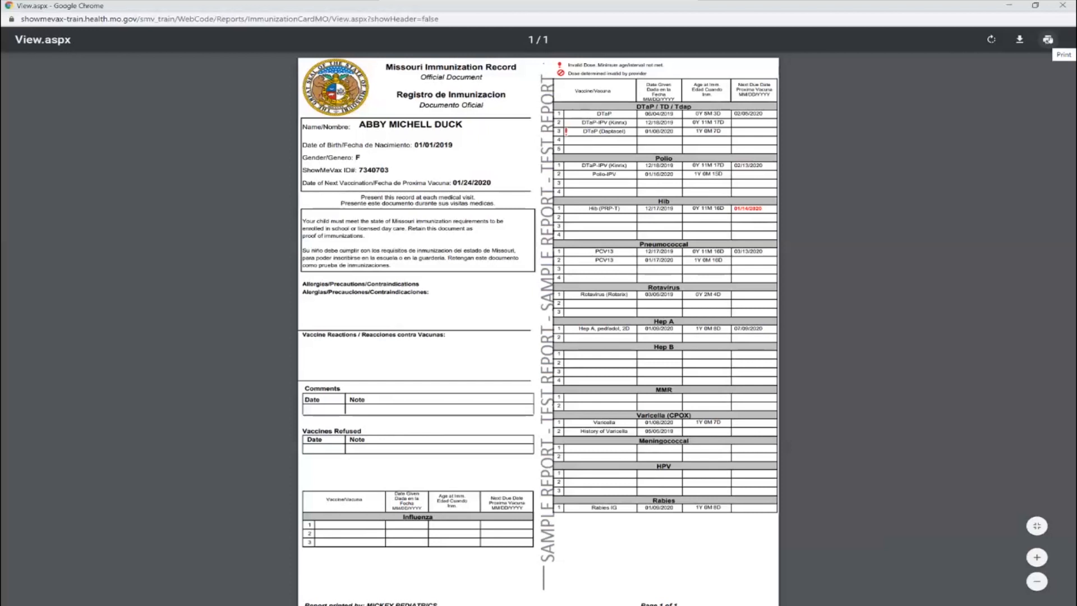
pyautogui.click(1063, 6)
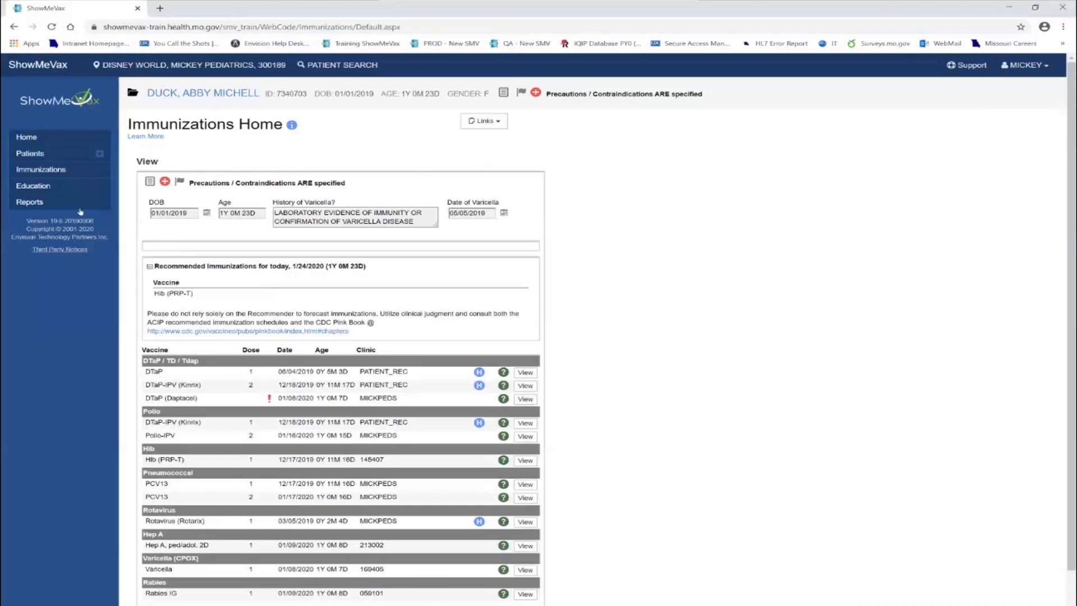
# View the list of available reports and log out of the system
pyautogui.click(34, 204)
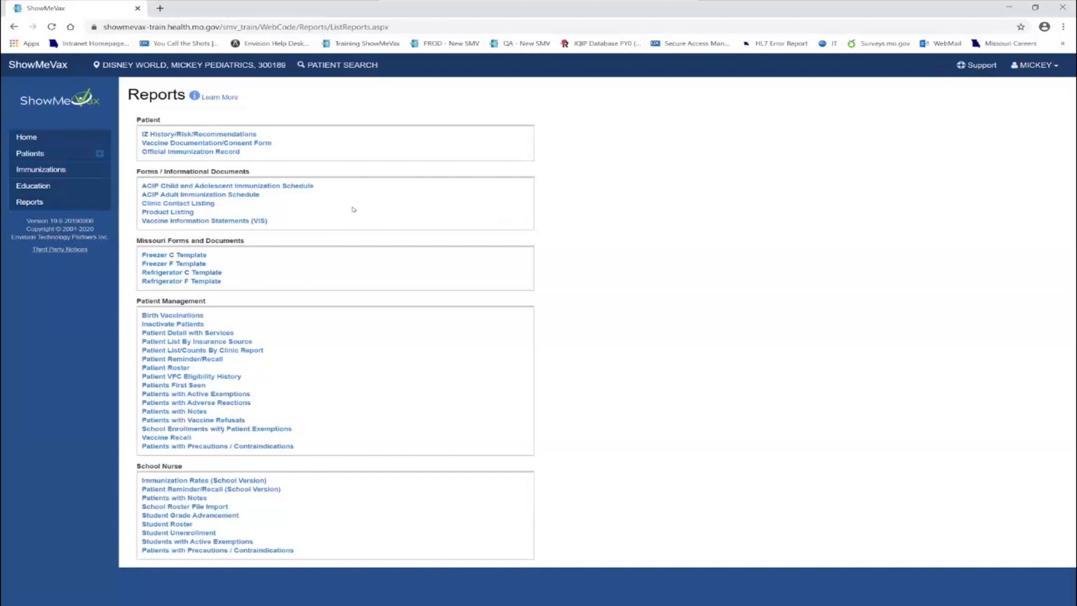
pyautogui.click(1053, 66)
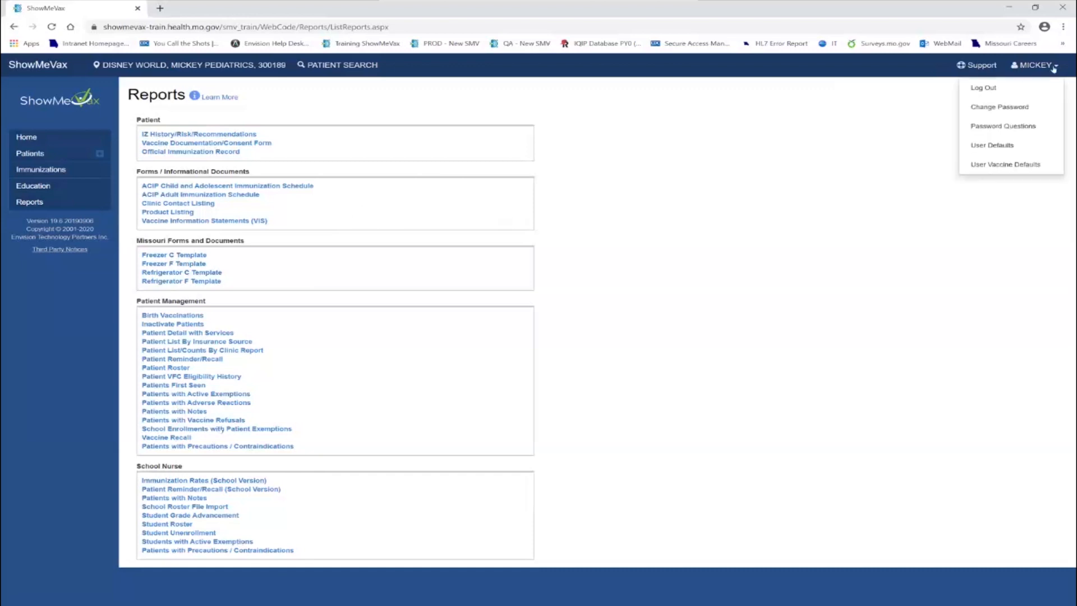
pyautogui.click(984, 90)
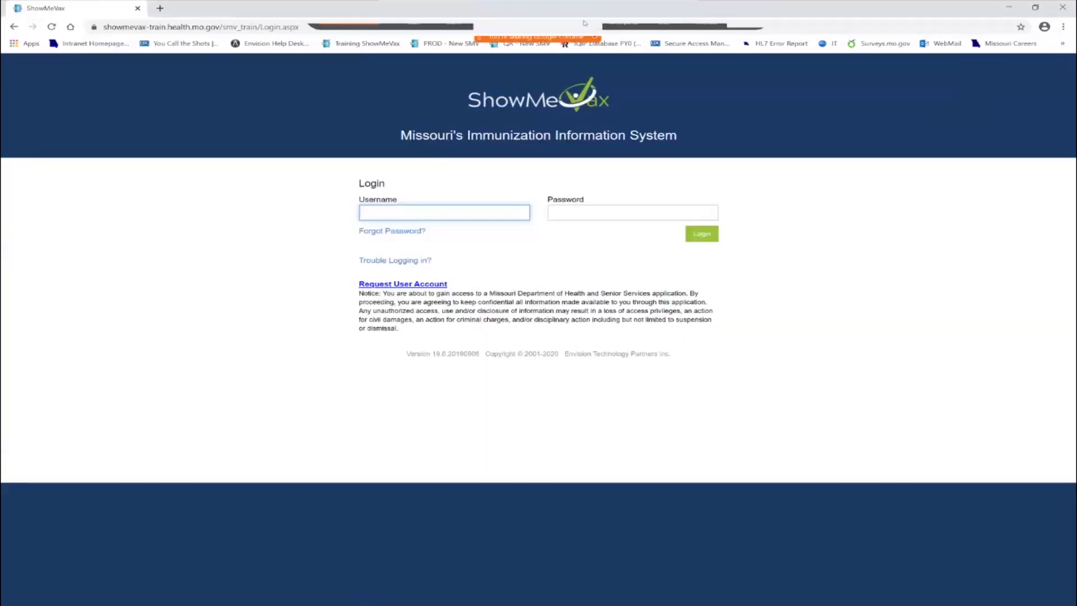